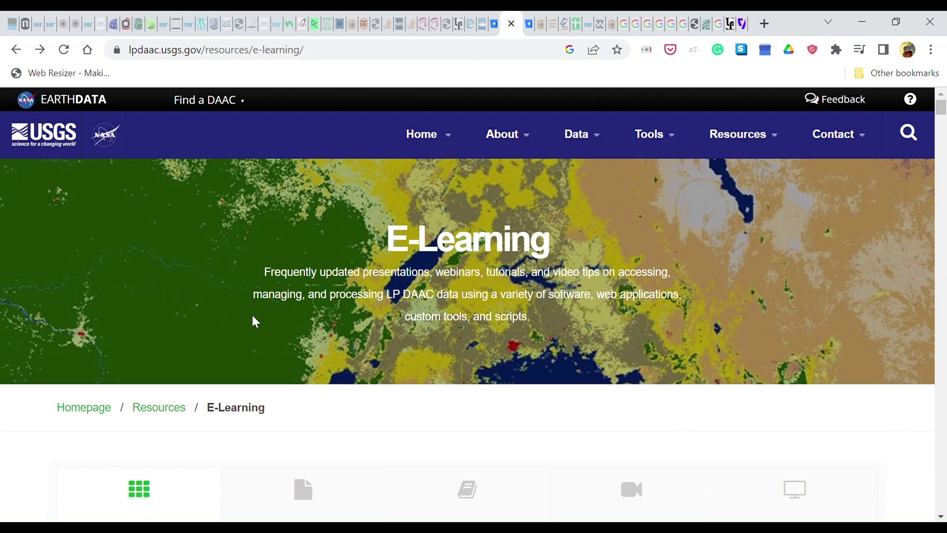
scroll(294, 328, down, 4)
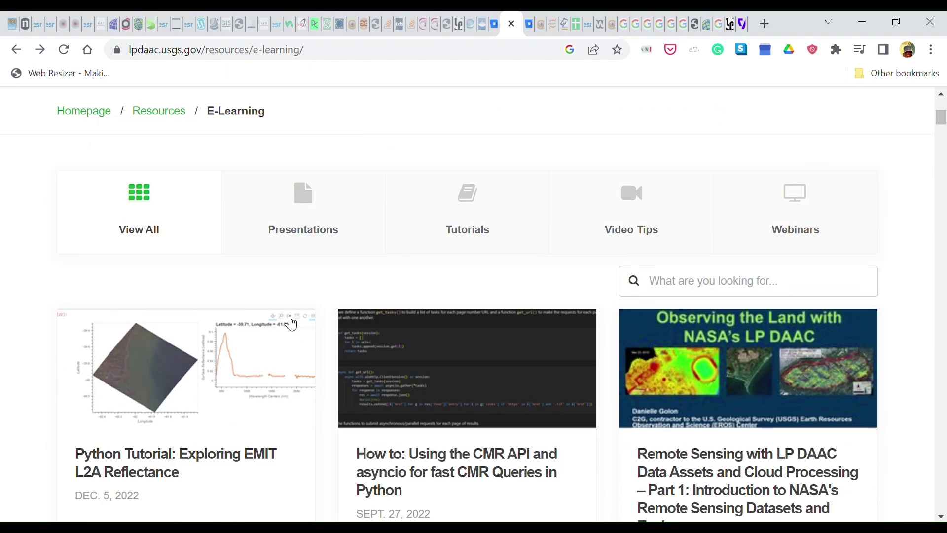
scroll(304, 326, down, 1)
scroll(315, 328, down, 2)
scroll(322, 332, down, 3)
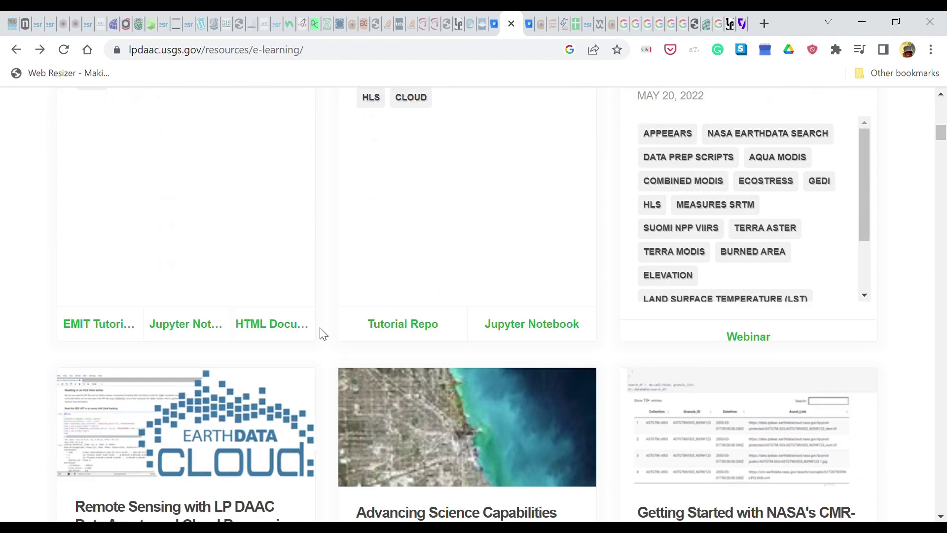
scroll(320, 334, down, 4)
scroll(322, 334, down, 4)
scroll(321, 334, down, 1)
scroll(322, 338, down, 2)
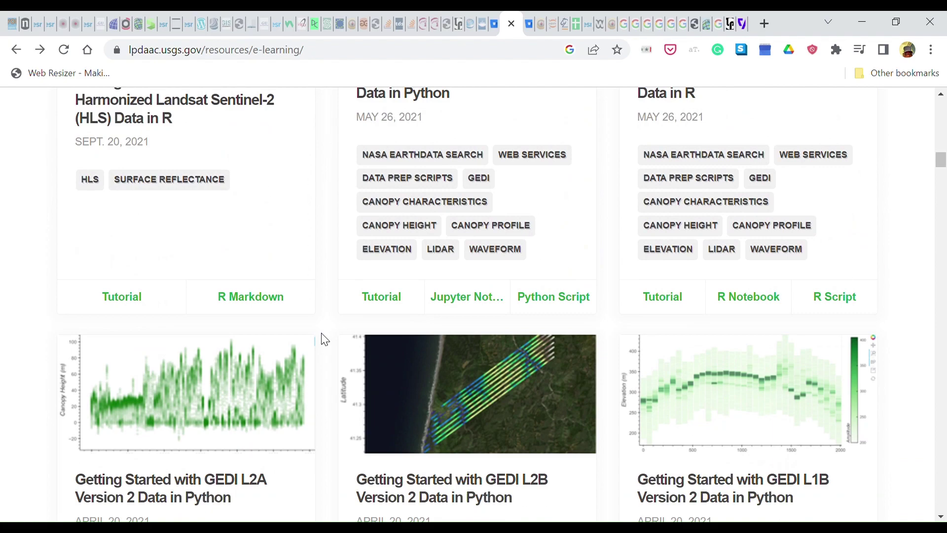
scroll(321, 339, down, 3)
scroll(322, 340, down, 2)
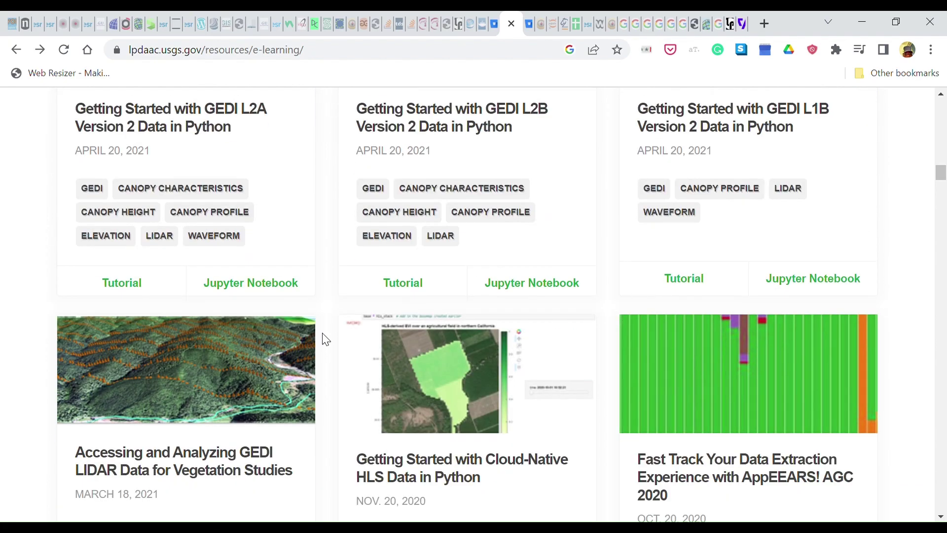
scroll(322, 339, up, 1)
scroll(324, 337, up, 4)
scroll(325, 333, up, 3)
scroll(327, 323, up, 5)
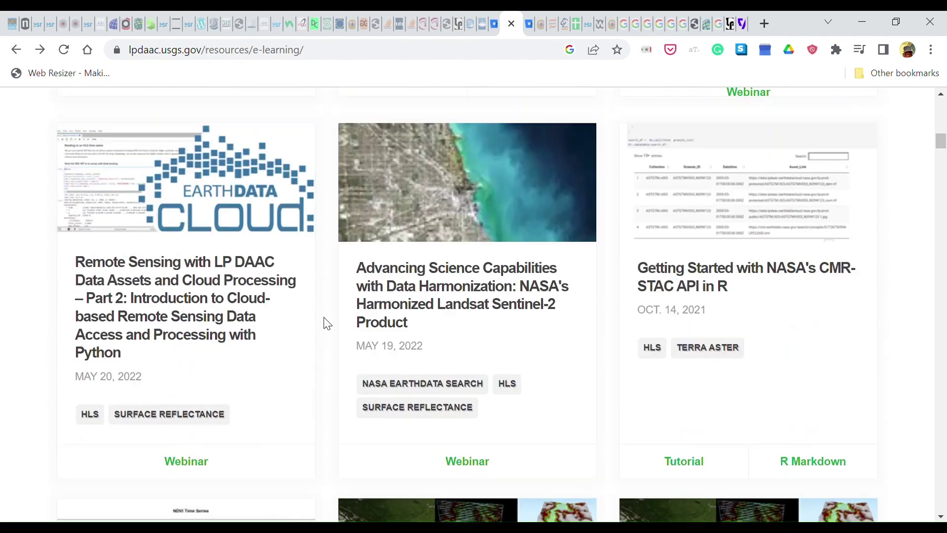
scroll(326, 323, up, 3)
scroll(328, 319, up, 3)
scroll(328, 318, up, 5)
scroll(330, 318, up, 2)
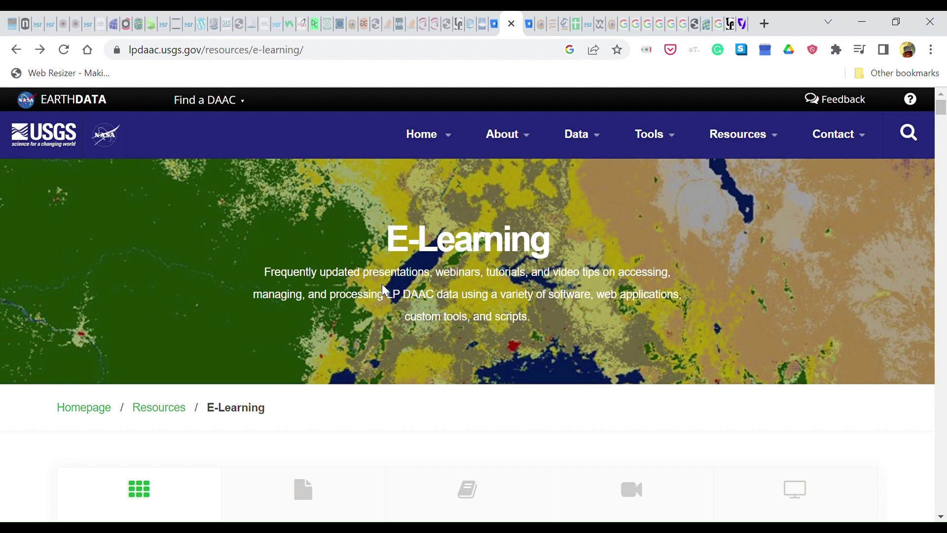
scroll(400, 296, down, 3)
scroll(401, 304, up, 2)
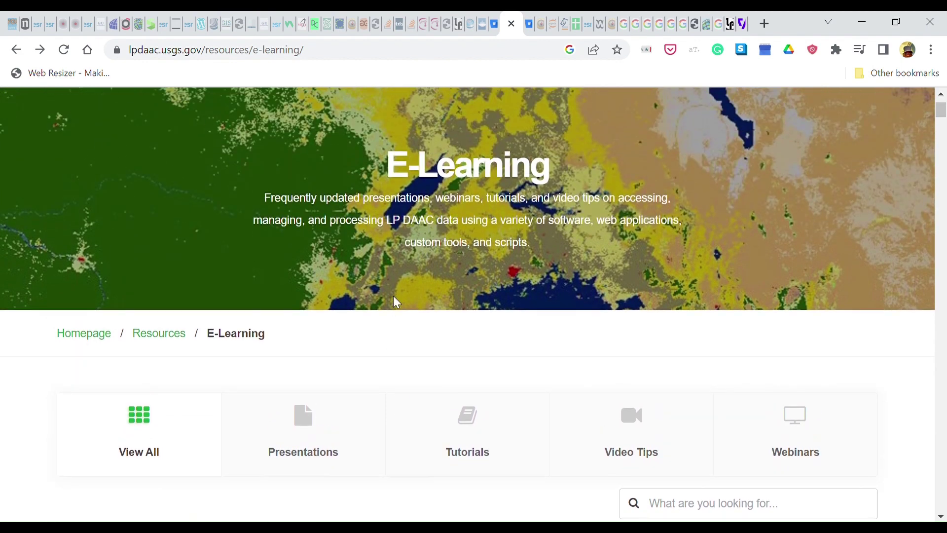
scroll(374, 286, up, 1)
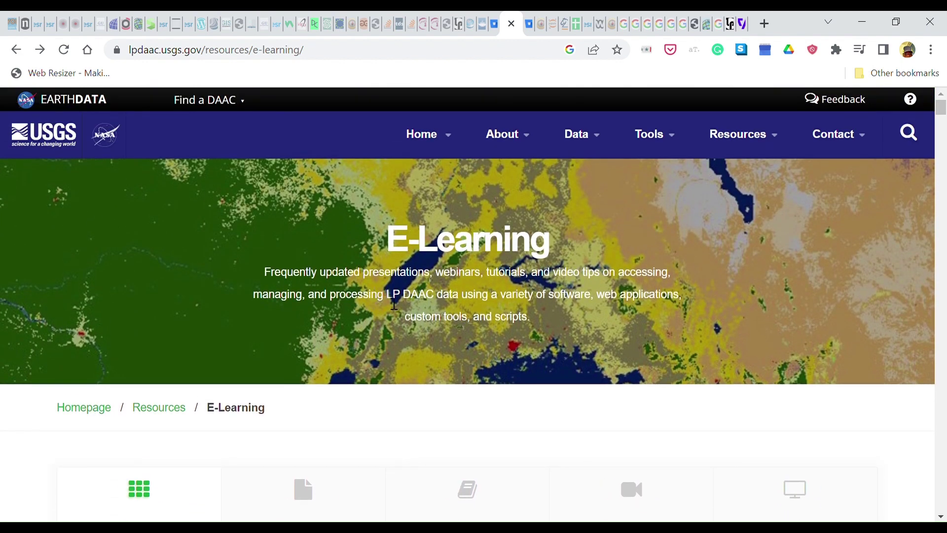
scroll(397, 308, down, 1)
scroll(399, 313, down, 2)
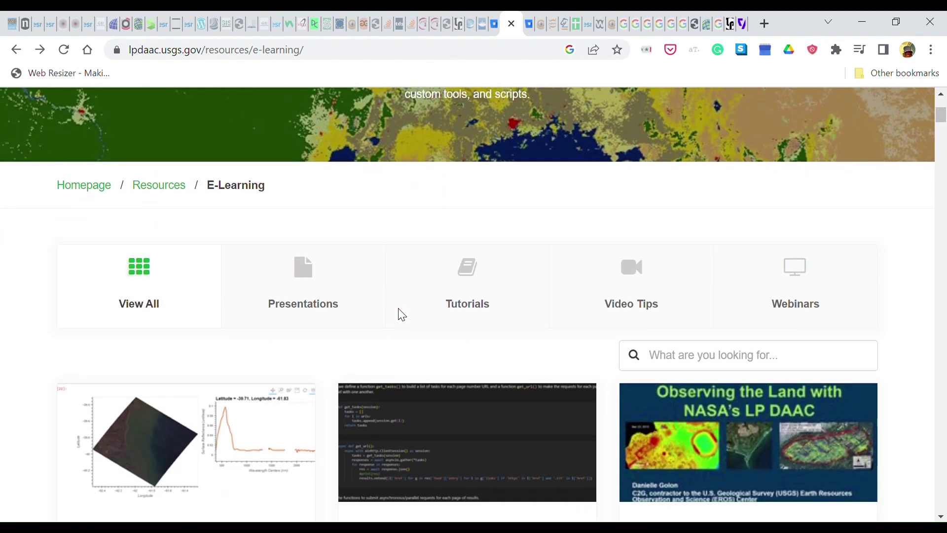
scroll(396, 313, up, 3)
scroll(386, 303, down, 1)
scroll(385, 304, down, 2)
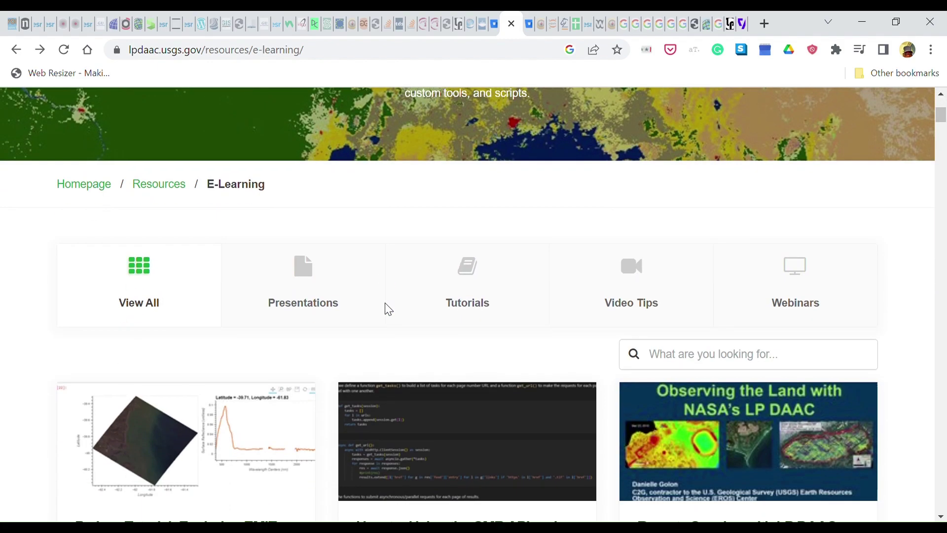
scroll(386, 303, down, 2)
scroll(388, 304, down, 2)
scroll(392, 310, down, 3)
scroll(387, 311, down, 3)
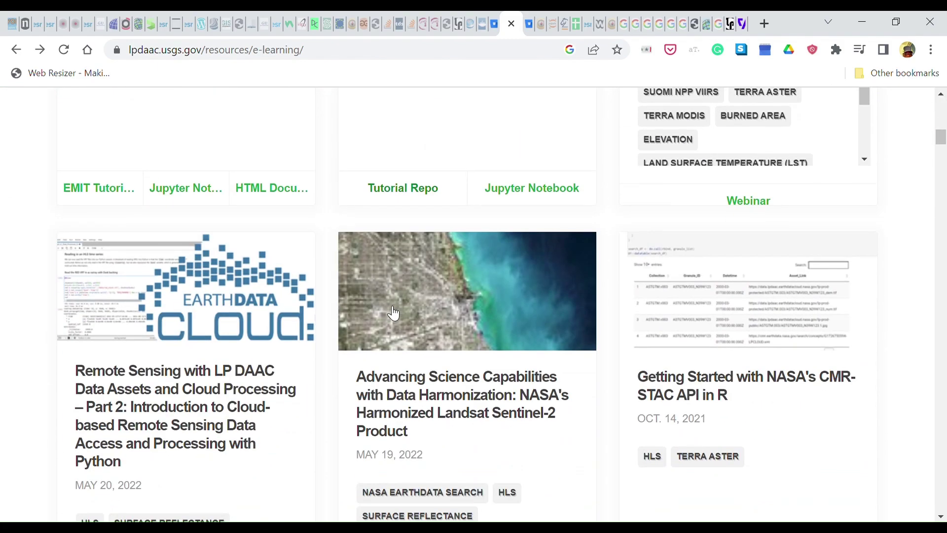
scroll(390, 312, down, 2)
scroll(391, 313, down, 3)
scroll(394, 314, down, 1)
scroll(395, 314, down, 3)
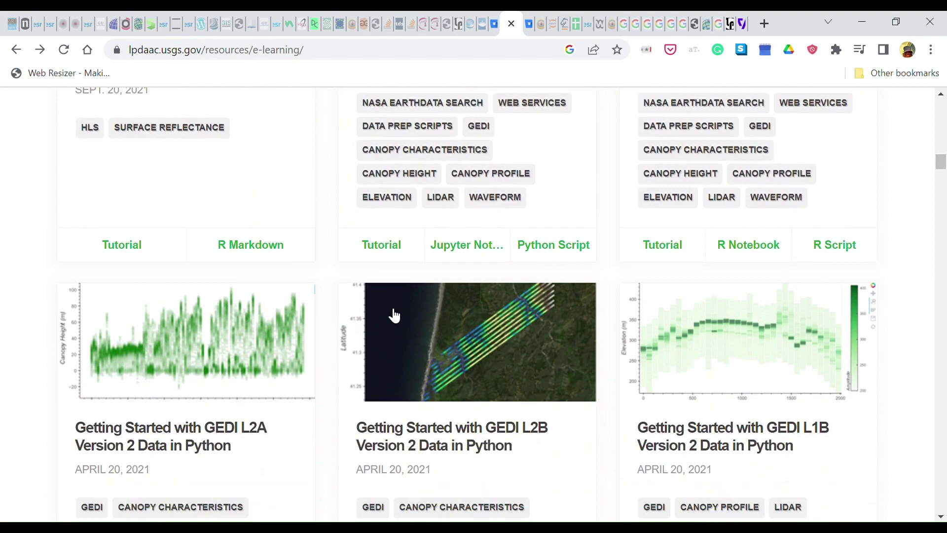
scroll(393, 314, down, 1)
scroll(393, 315, down, 2)
scroll(393, 315, down, 2)
scroll(391, 314, down, 2)
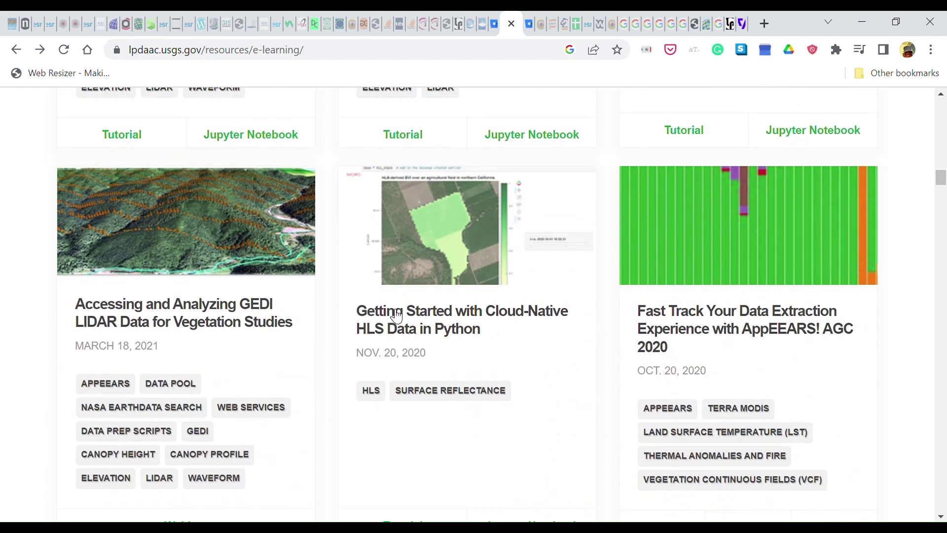
scroll(391, 314, down, 2)
scroll(390, 314, down, 2)
scroll(391, 309, down, 2)
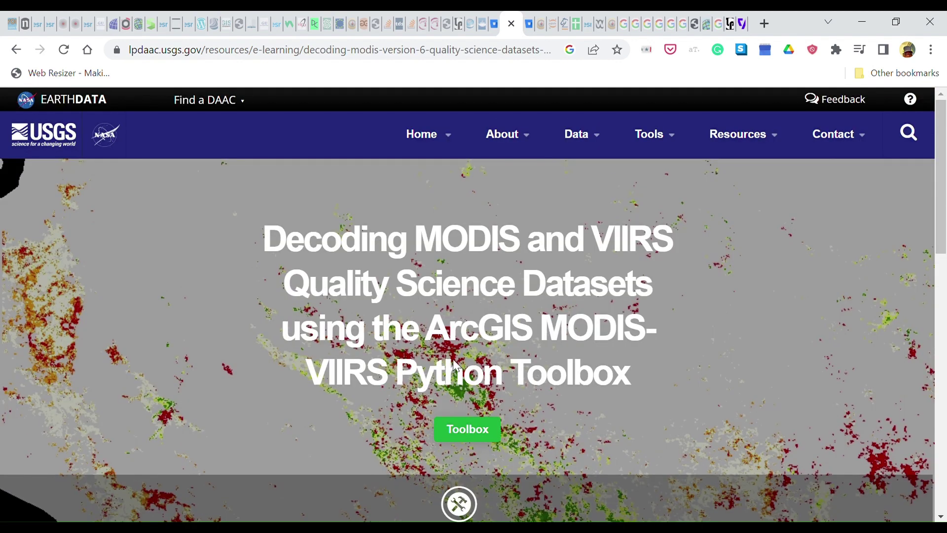
scroll(454, 360, down, 2)
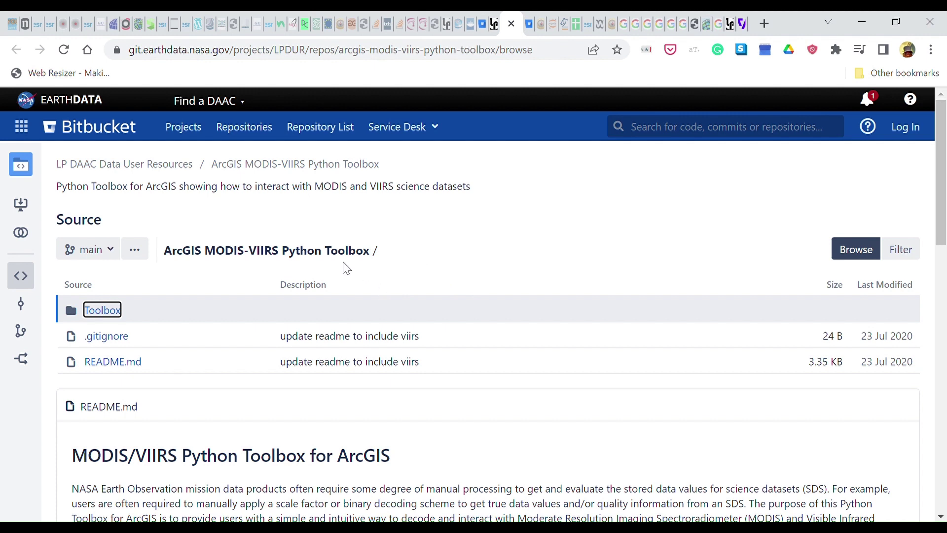
scroll(407, 322, down, 1)
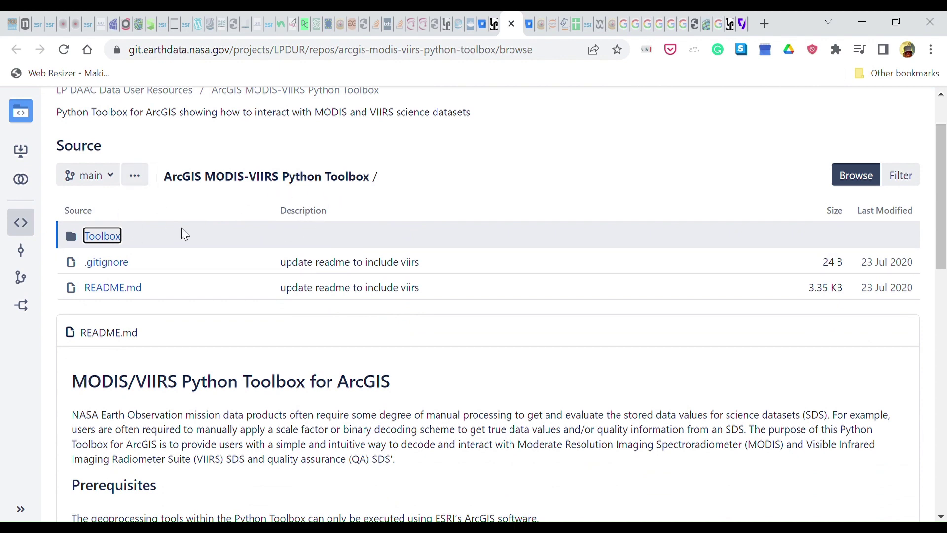
scroll(184, 231, up, 1)
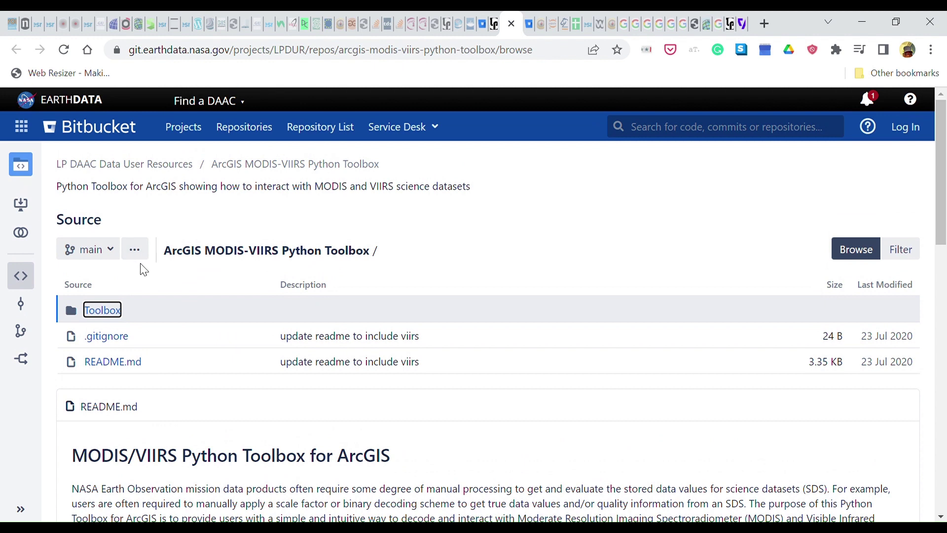
Download the MODIS-VIIRS toolbox repository from Bitbucket as a zip and show the file
click(141, 254)
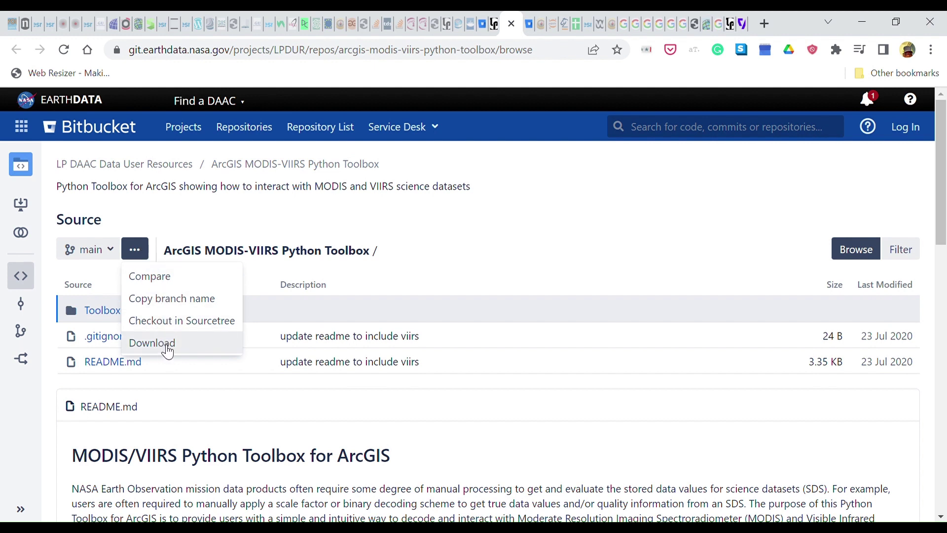
click(168, 349)
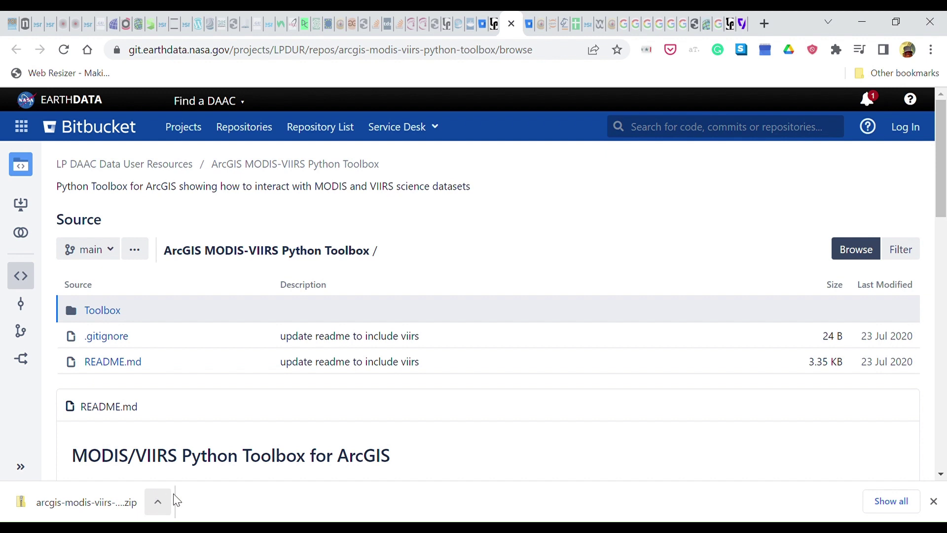
click(159, 508)
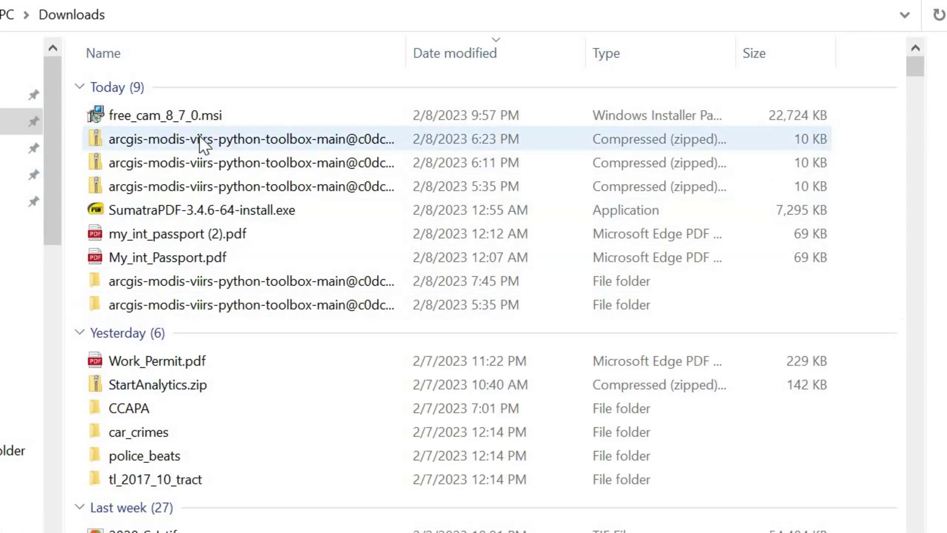
Extract all contents of the newest toolbox zip in Downloads
click(204, 143)
right_click(204, 143)
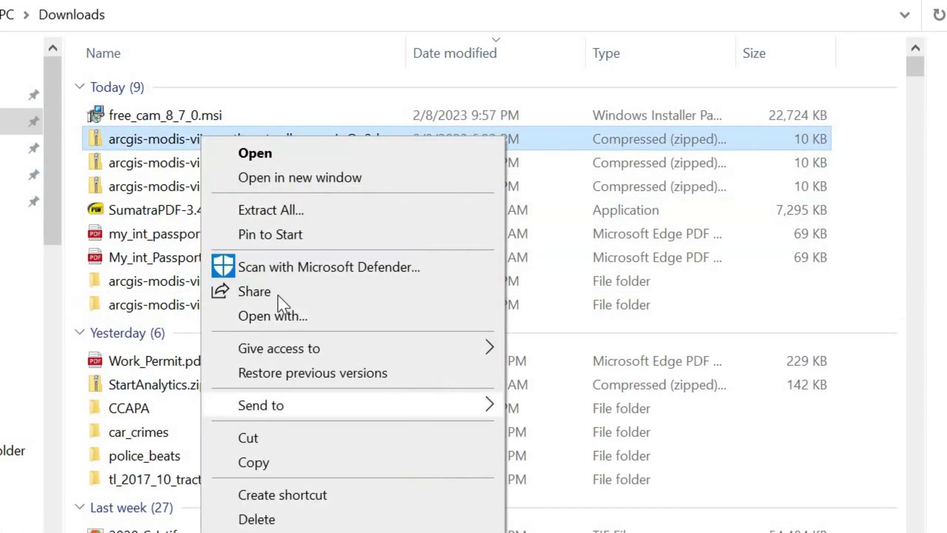
click(291, 214)
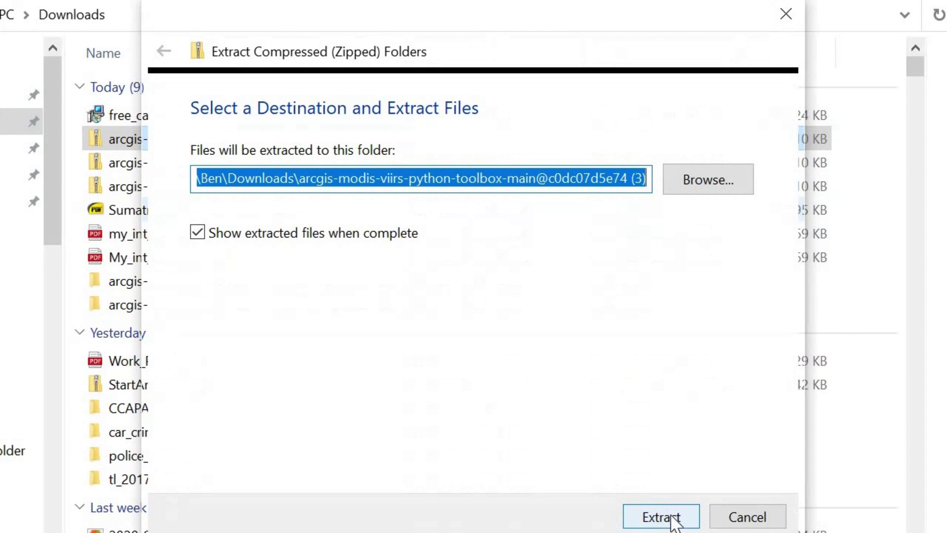
click(748, 517)
Check the extracted toolbox folder's properties: 8 files and 2 folders
click(198, 289)
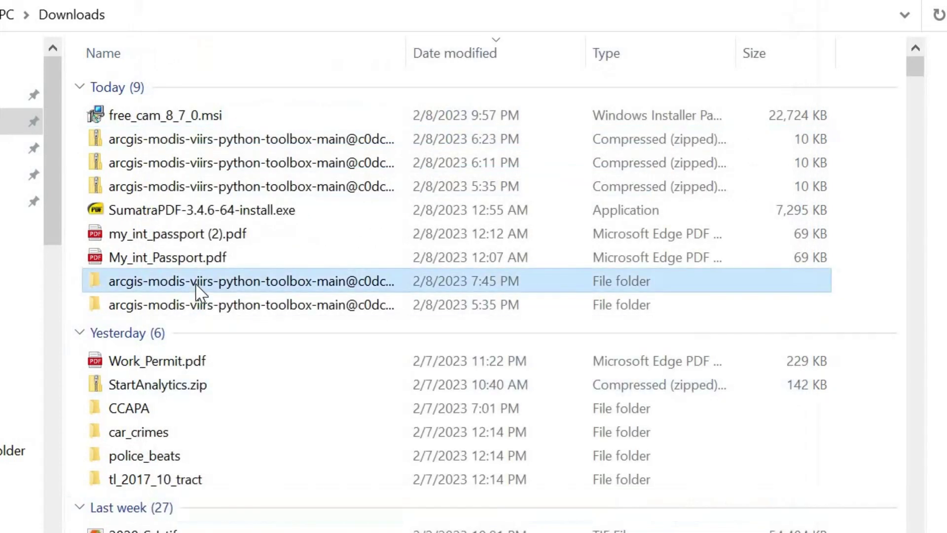
right_click(198, 291)
click(252, 529)
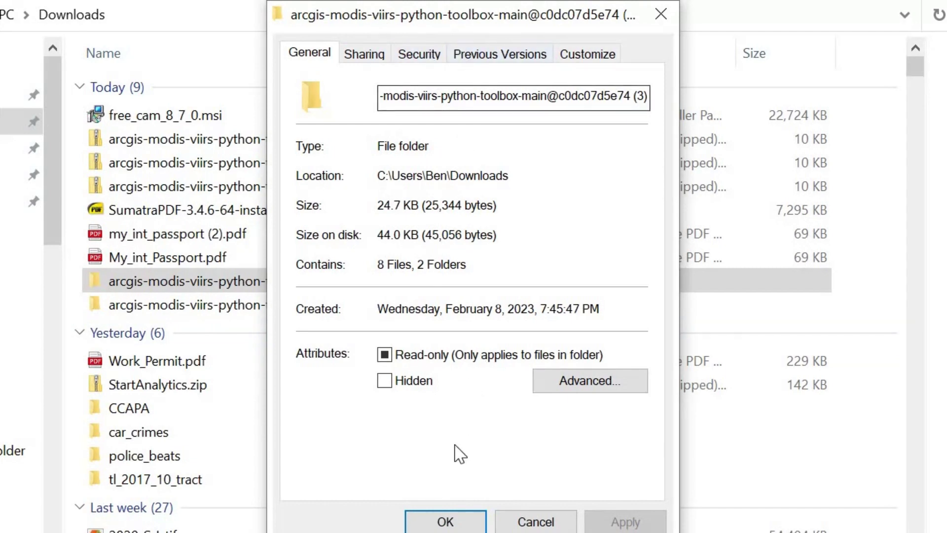
click(451, 521)
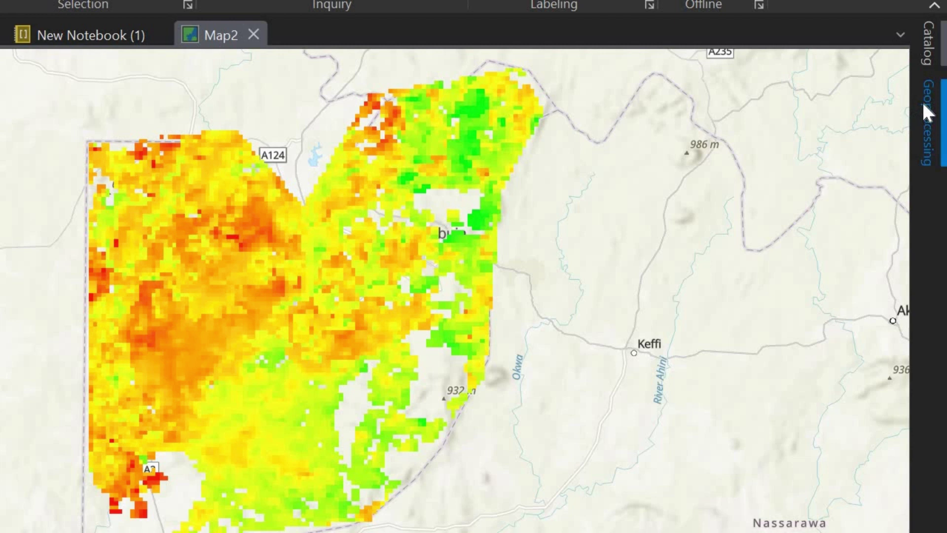
Open Add Toolbox from the Toolboxes entry in ArcGIS Pro's Catalog pane
click(929, 44)
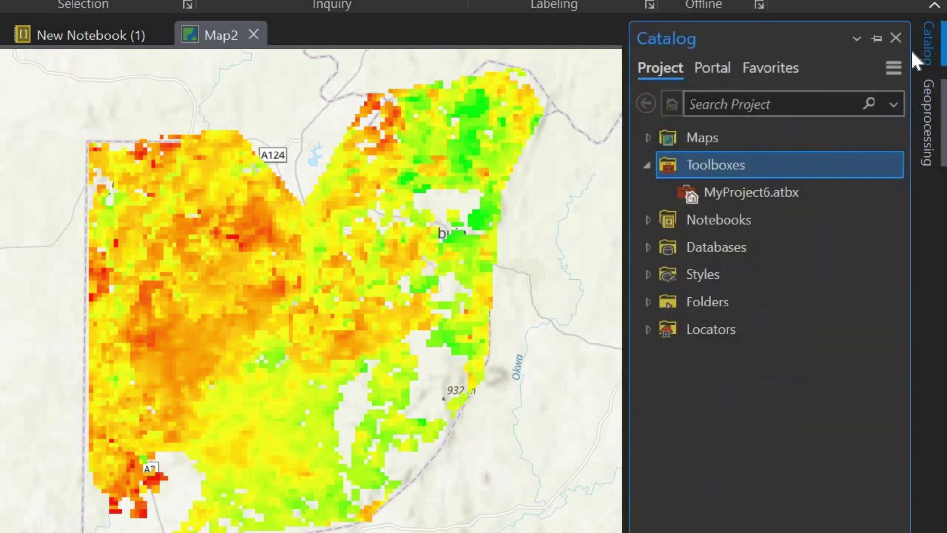
right_click(743, 164)
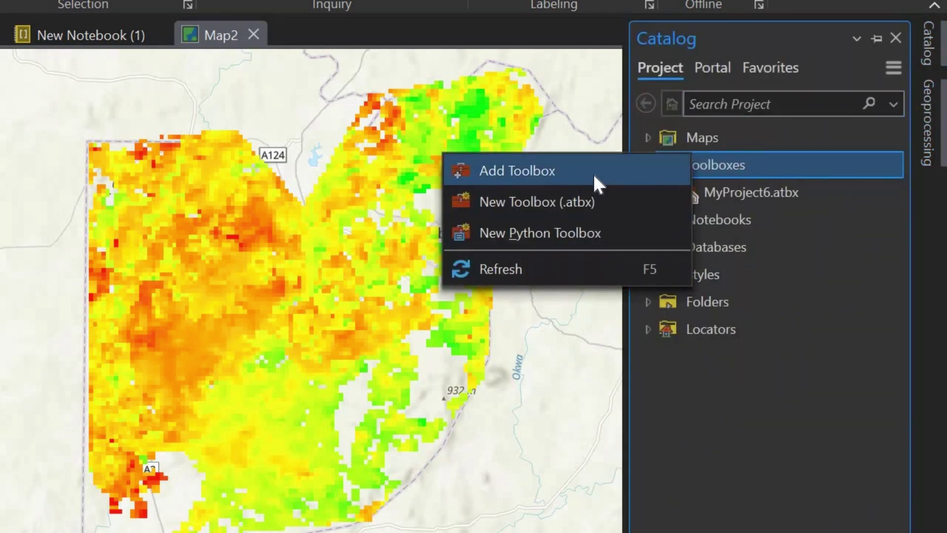
click(593, 173)
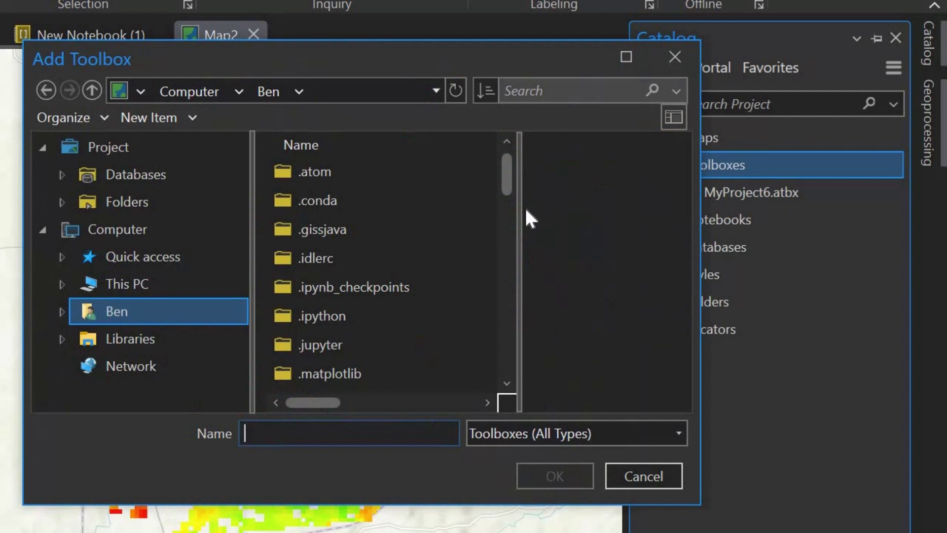